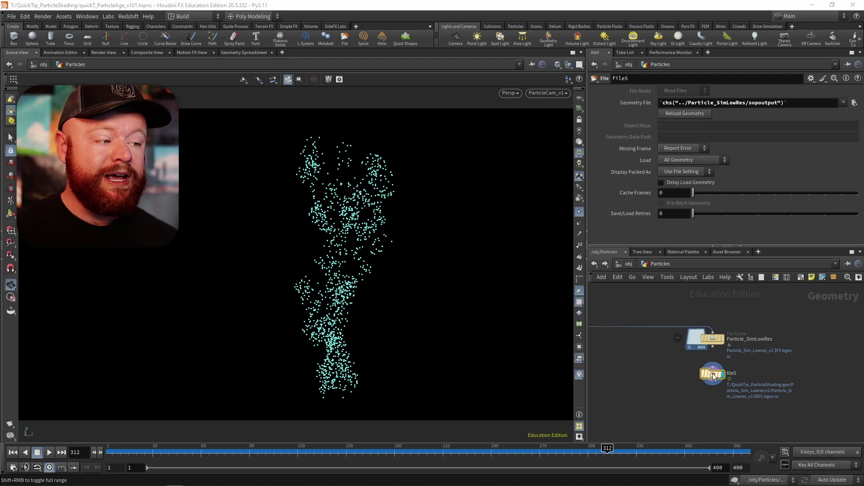
Inspect the geometry information of the file5 node that loads the low-resolution particle simulation
middle_click(713, 374)
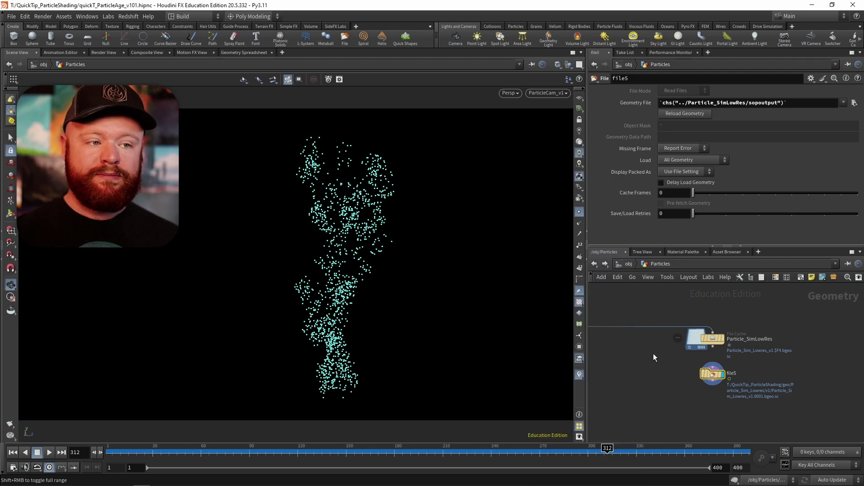
mouse_move(708, 372)
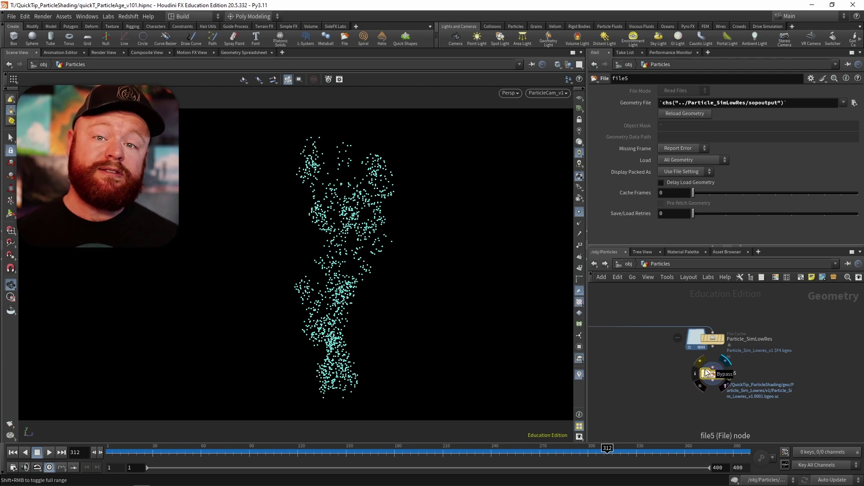
Add a Sphere (Polygons) node beside the file5 node in the Particles network
middle_click_drag(658, 384, 667, 359)
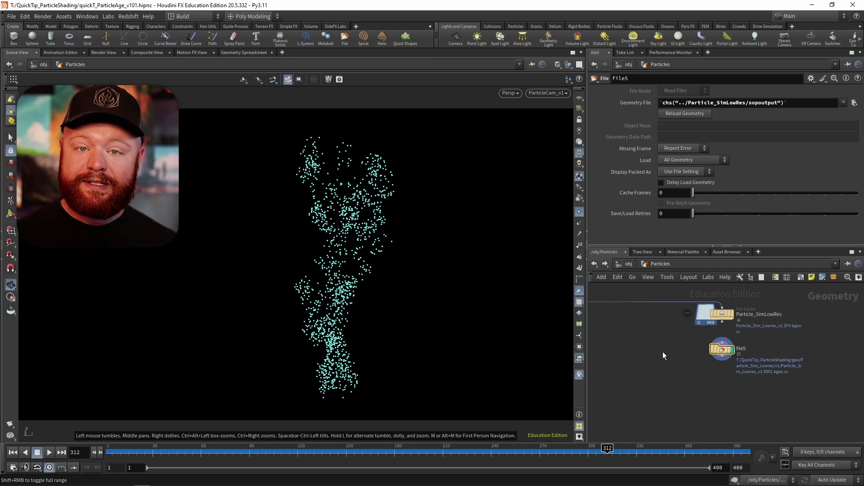
key("Tab")
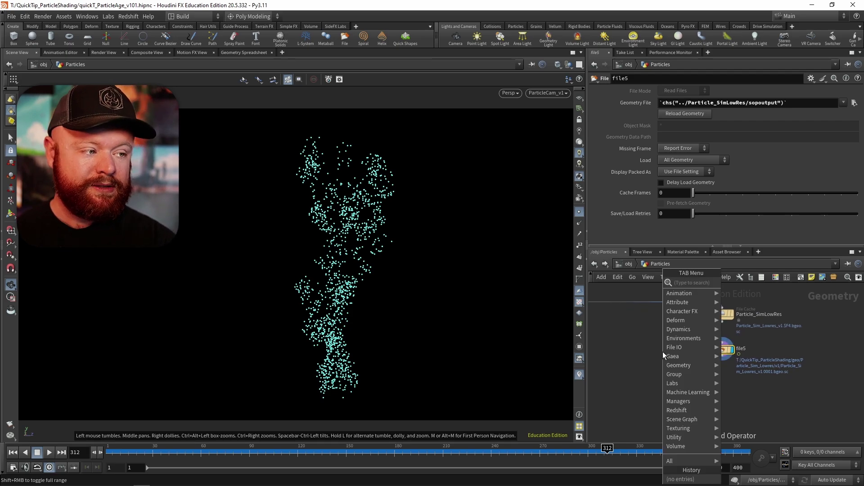
type("sphere")
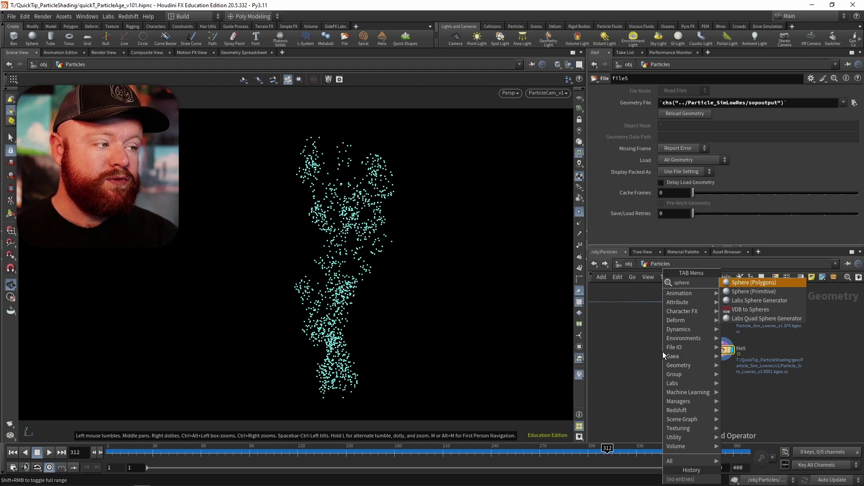
key("Return")
left_click(663, 352)
Add a Copy to Points node with the sphere as source geometry and the file5 particles as target points
key("Tab")
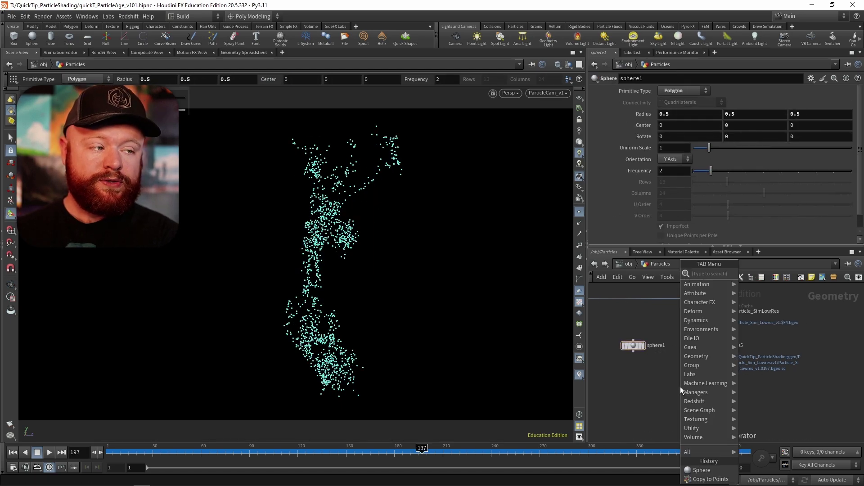
type("copy to")
key("Down")
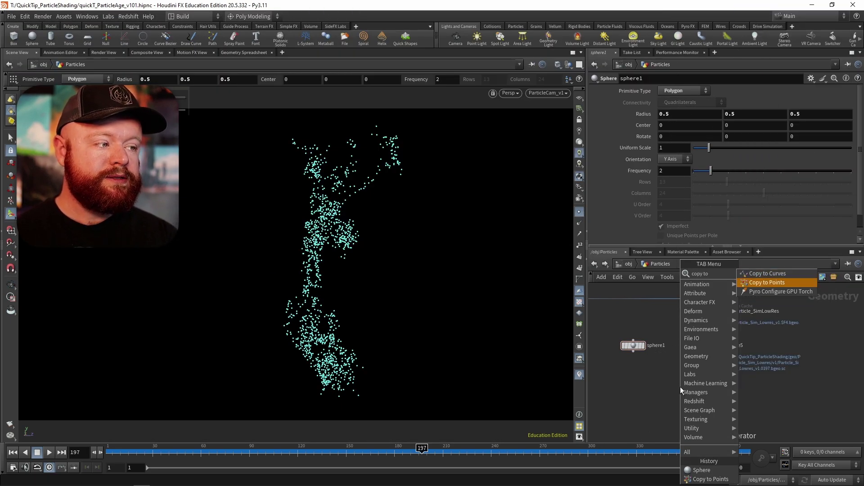
key("Return")
left_click(674, 381)
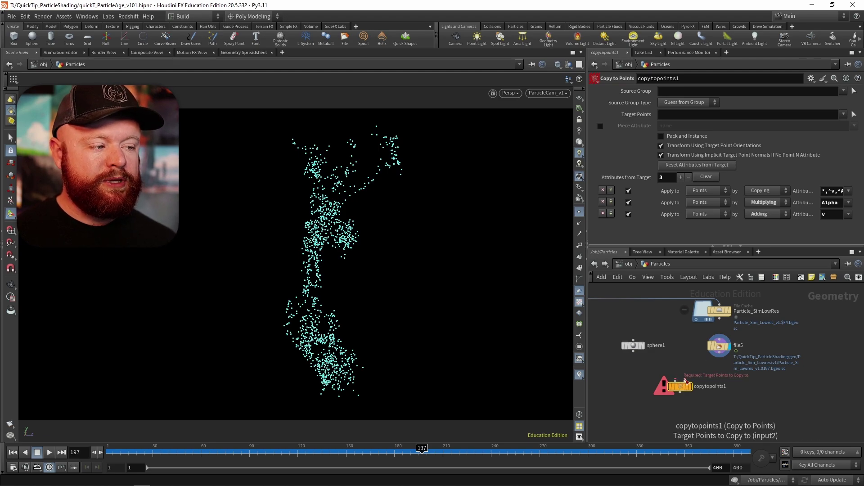
left_click(675, 381)
left_click(633, 351)
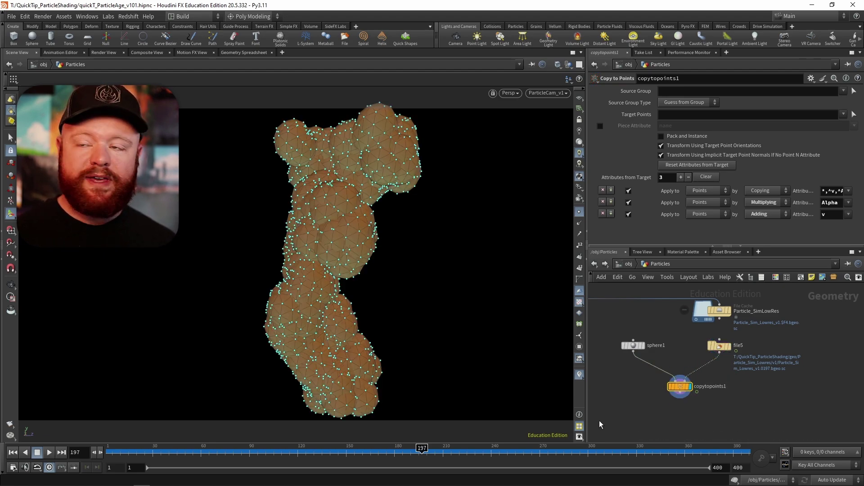
Set the sphere's uniform scale to 0.06 so each particle copy is small
left_click(635, 345)
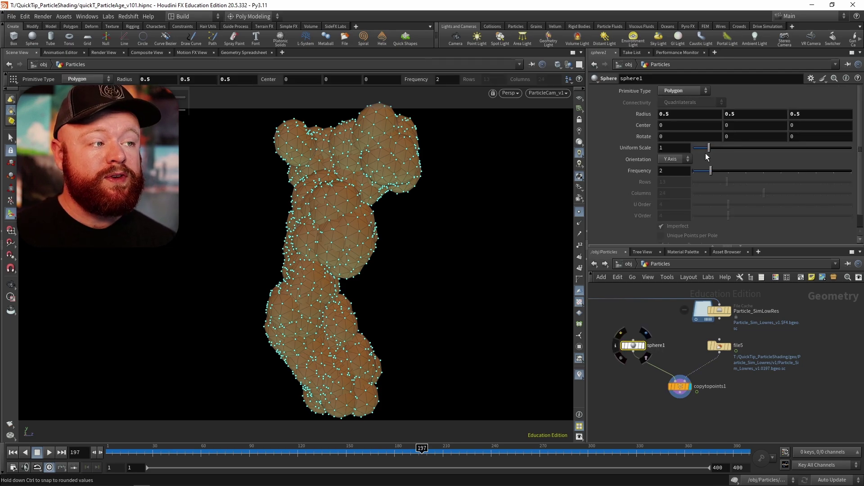
left_click_drag(709, 147, 696, 148)
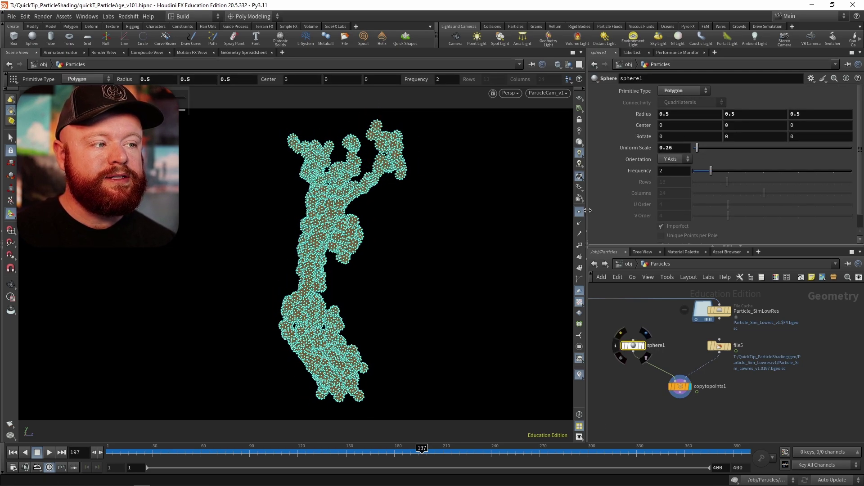
double_click(684, 148)
type("0.06")
key("Return")
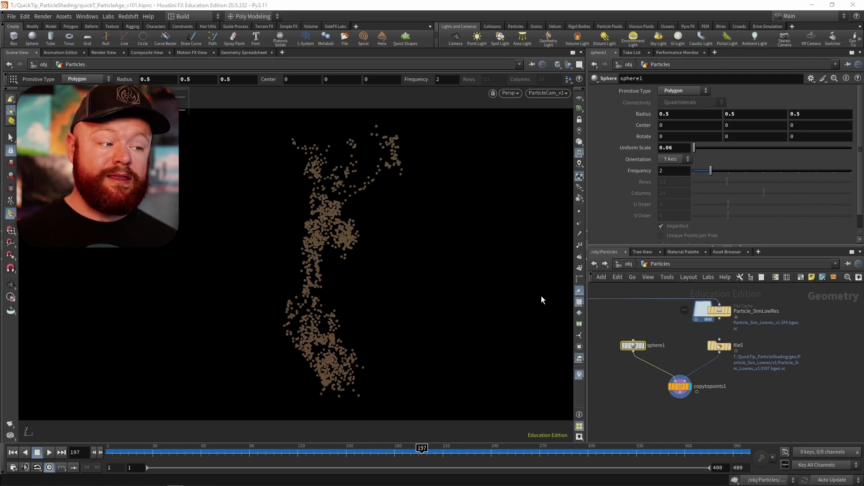
Position the Copy to Points node directly under file5 and append a Material node to its output
left_click_drag(679, 386, 713, 382)
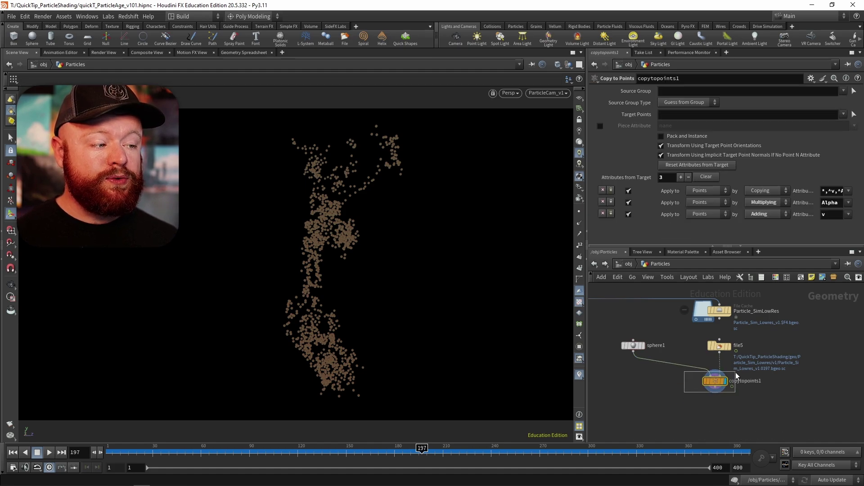
key("Tab")
type("mater")
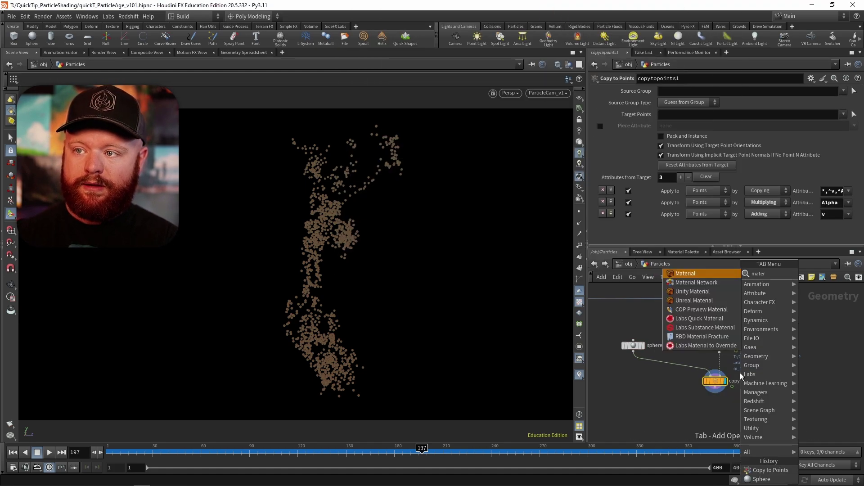
key("Return")
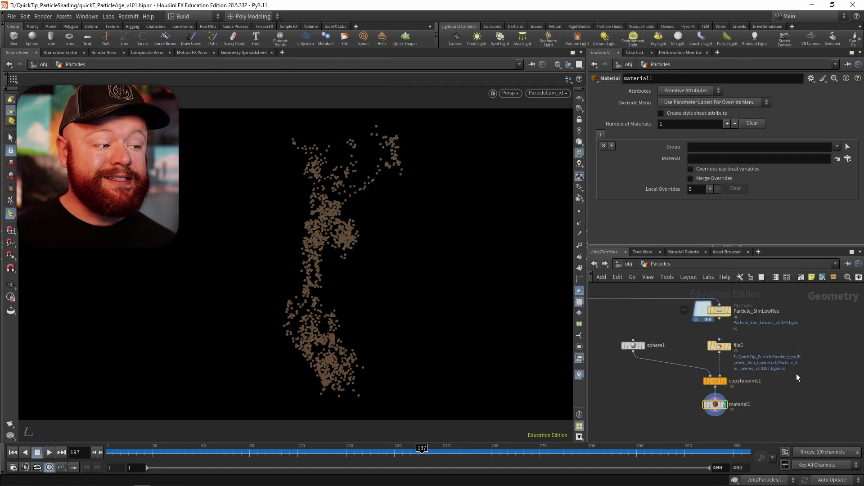
key("Tab")
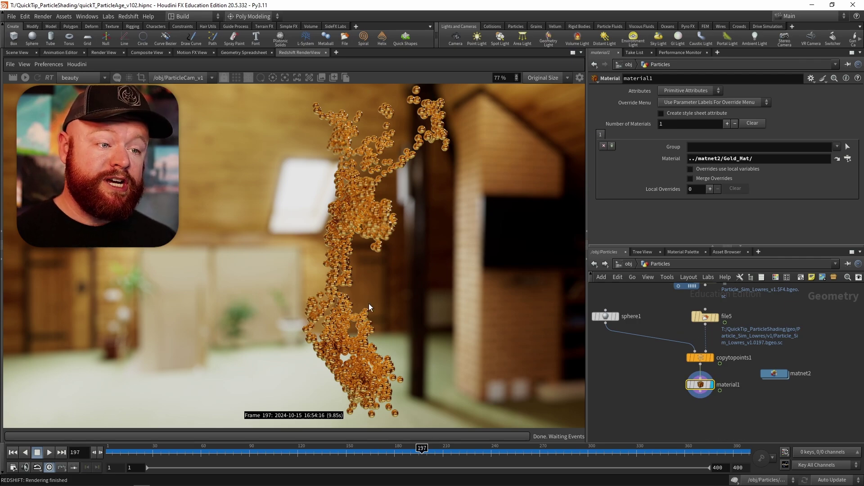
Inspect the geometry information of the file5, sphere1 and file6 nodes to compare their point counts
left_click_drag(734, 372, 673, 401)
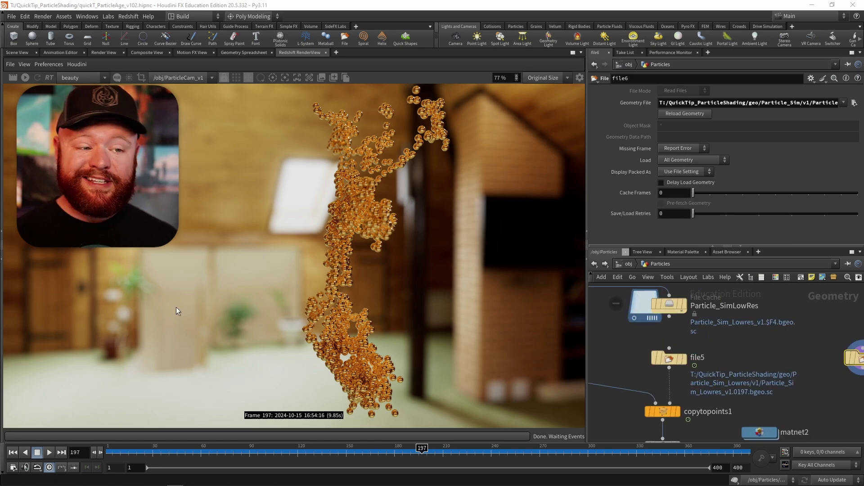
middle_click(669, 357)
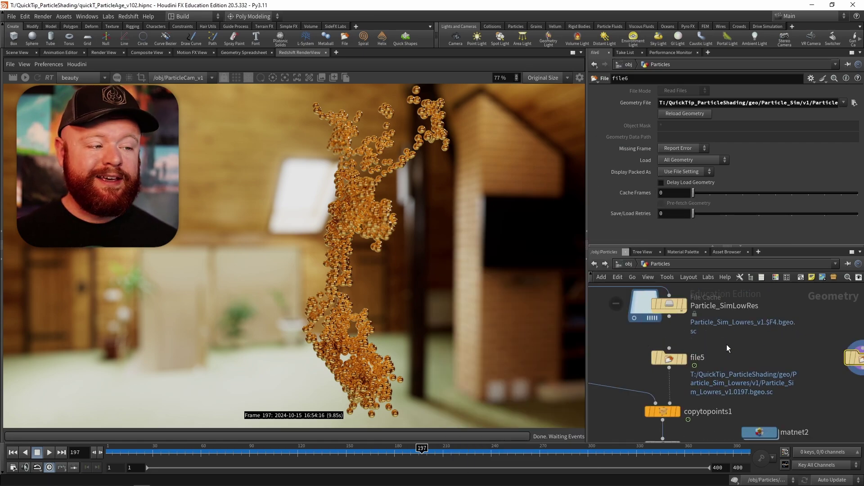
middle_click_drag(619, 350, 713, 334)
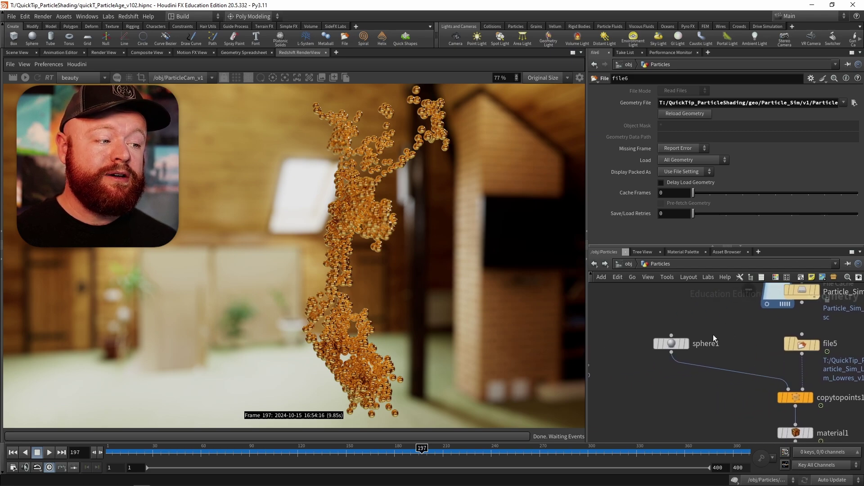
middle_click(675, 344)
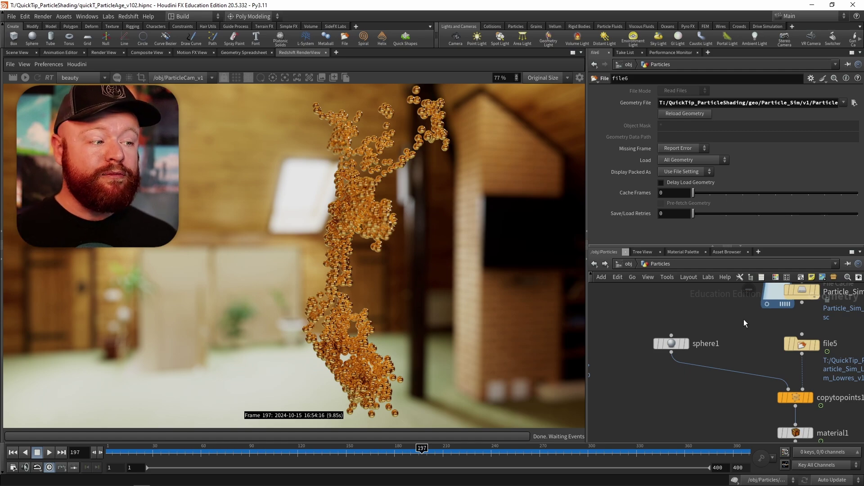
key("f")
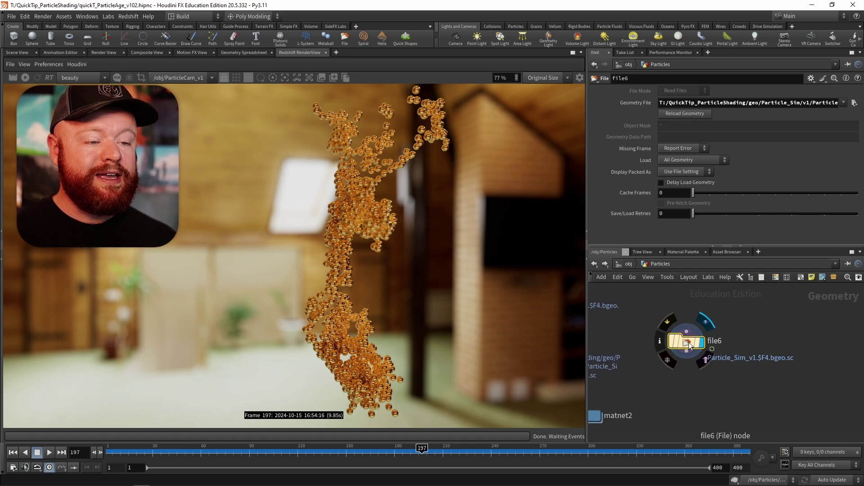
middle_click(690, 346)
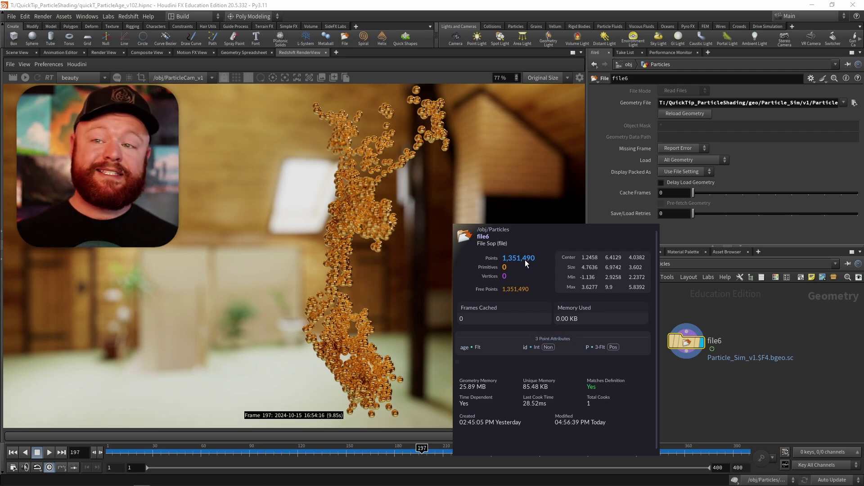
Review the sphere copy network against the file6 node's geometry information and select the sphere1 node
middle_click_drag(590, 295, 834, 334)
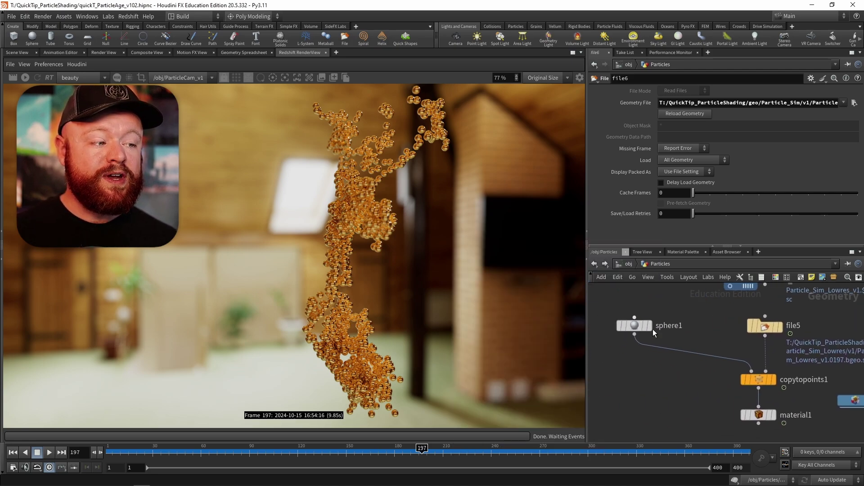
middle_click_drag(744, 355, 652, 348)
middle_click_drag(810, 334, 642, 338)
middle_click(710, 322)
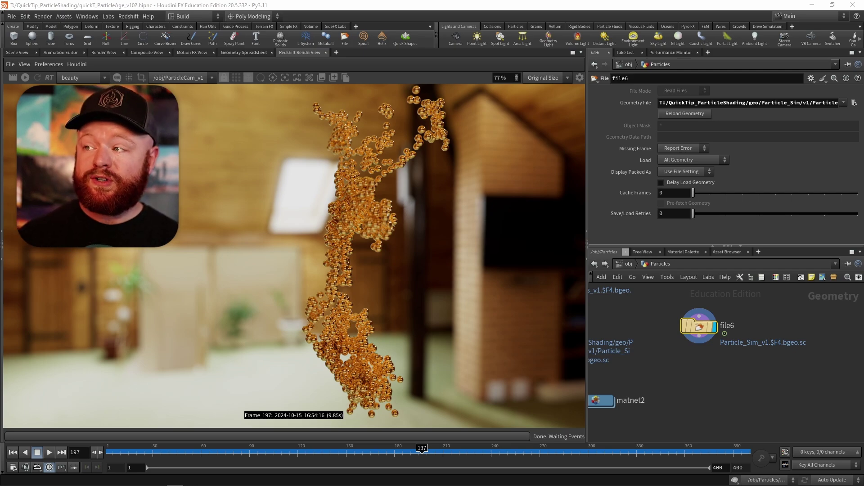
middle_click_drag(599, 343, 632, 359)
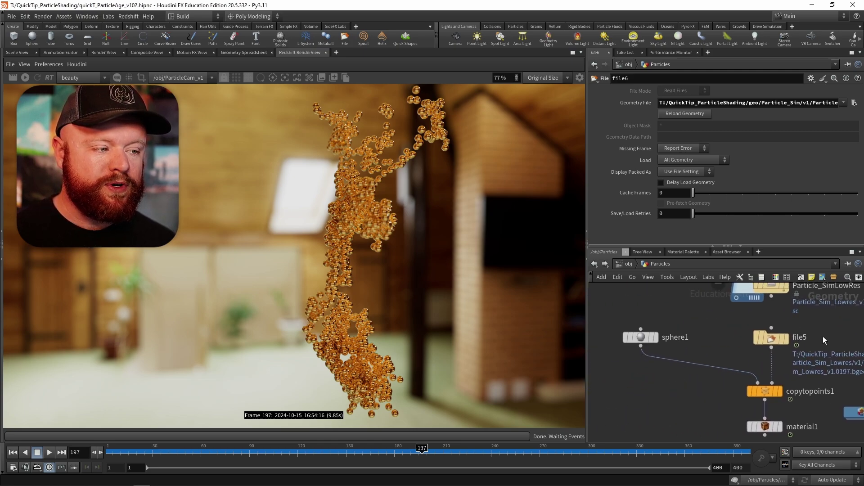
left_click_drag(632, 358, 633, 358)
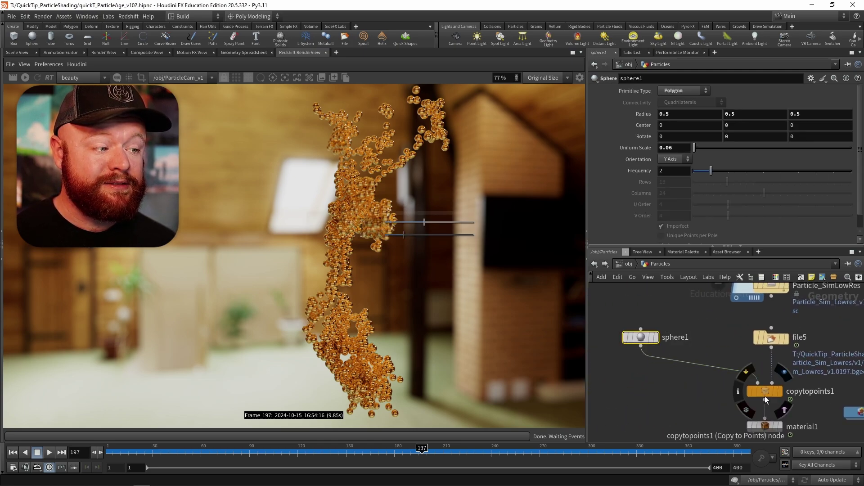